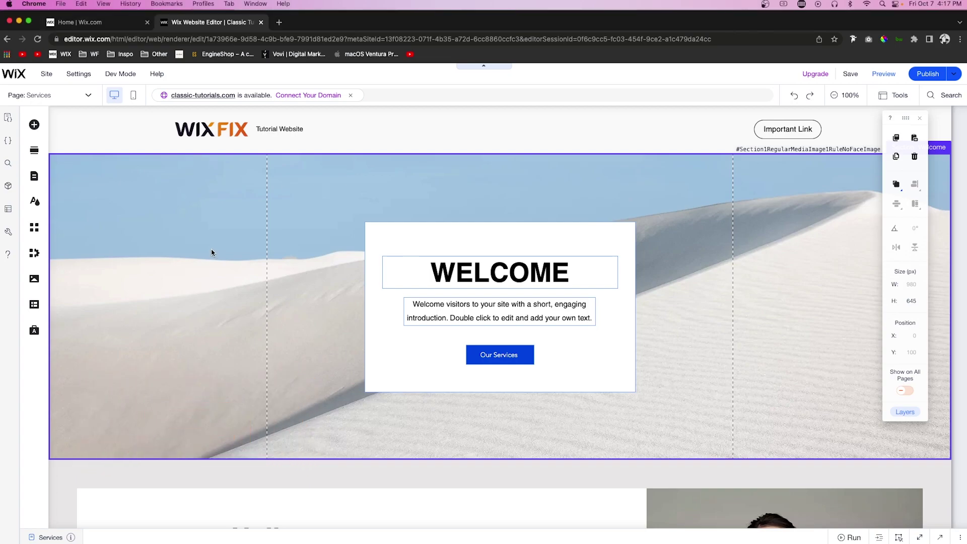
Place a themed button on the right of the WELCOME hero and begin labelling it 'Back to Top'.
click(33, 124)
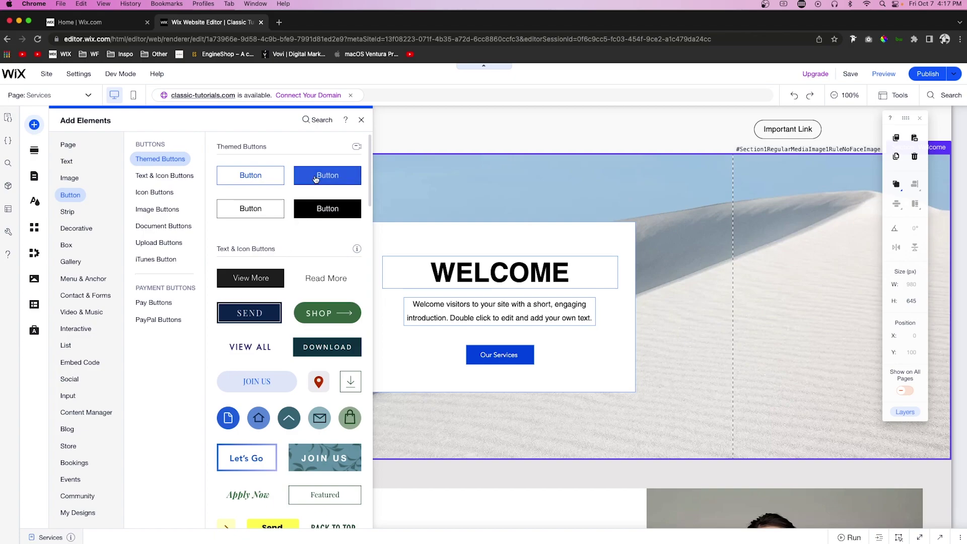
drag(327, 175, 797, 370)
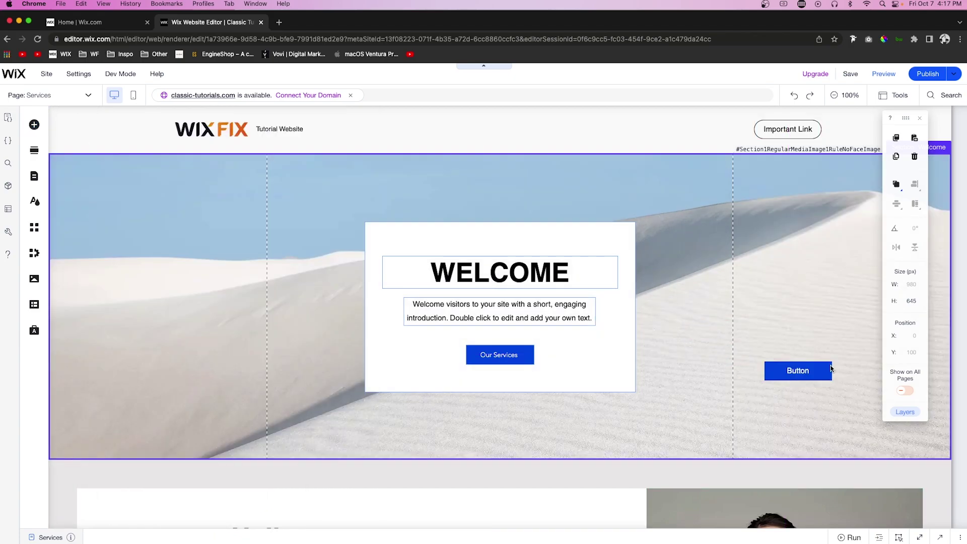
click(797, 371)
click(784, 339)
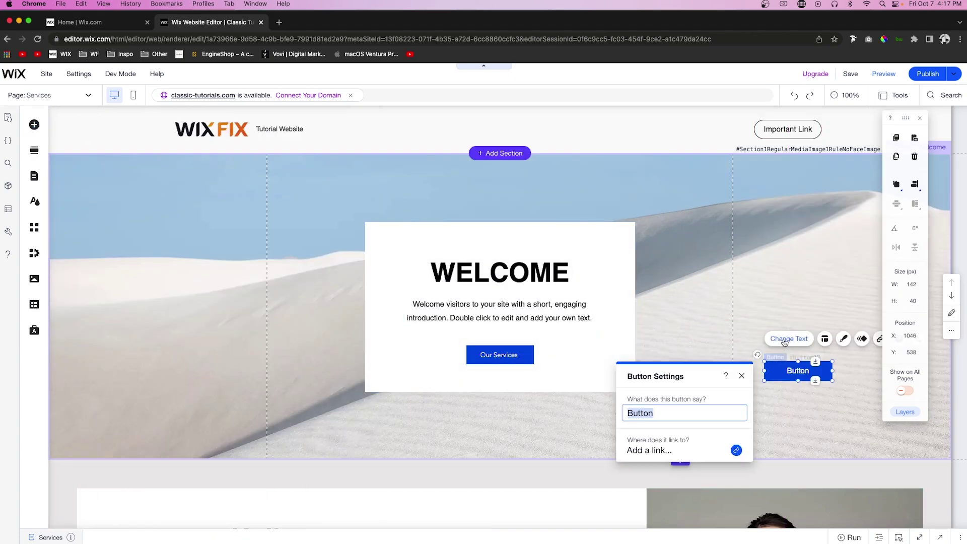
text(Back to )
text(Top)
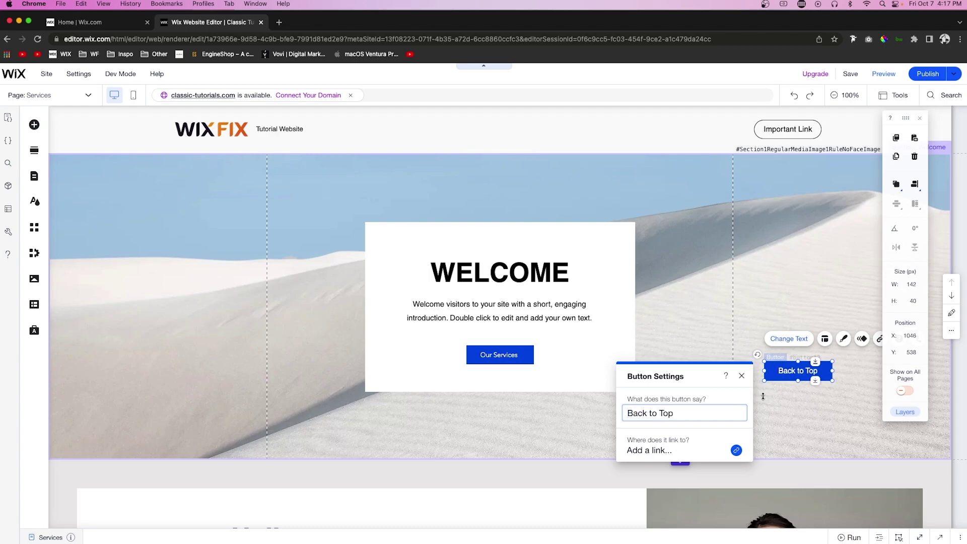
Link the Back to Top button to the top of the page.
click(669, 450)
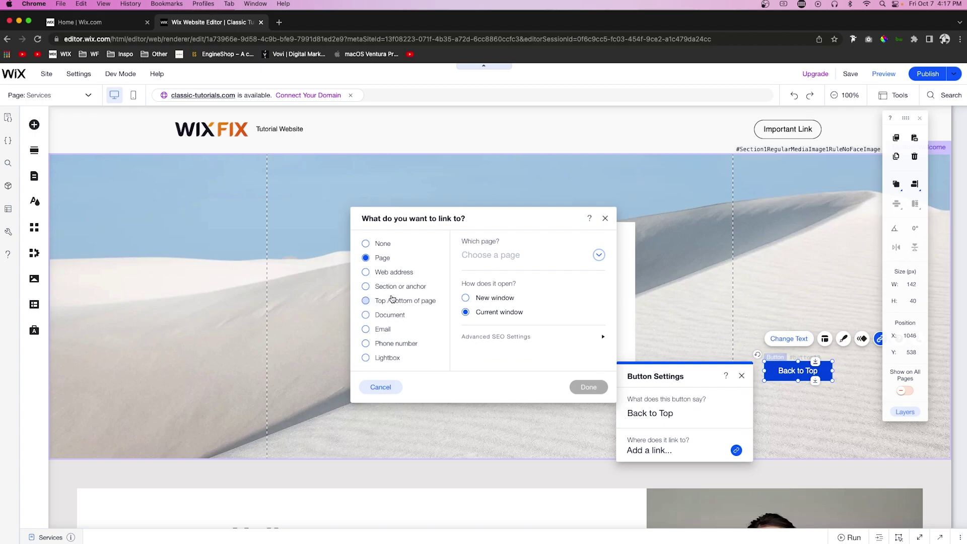
click(384, 303)
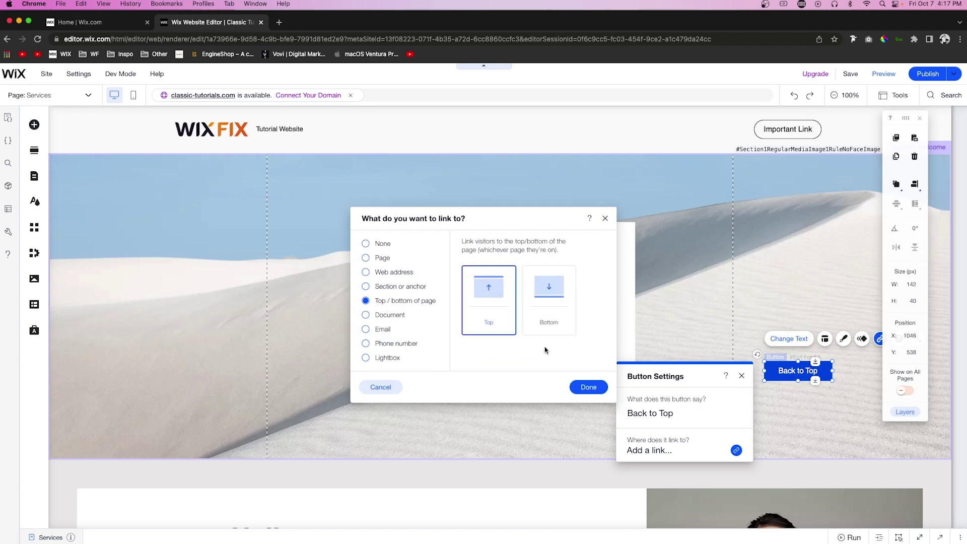
click(588, 387)
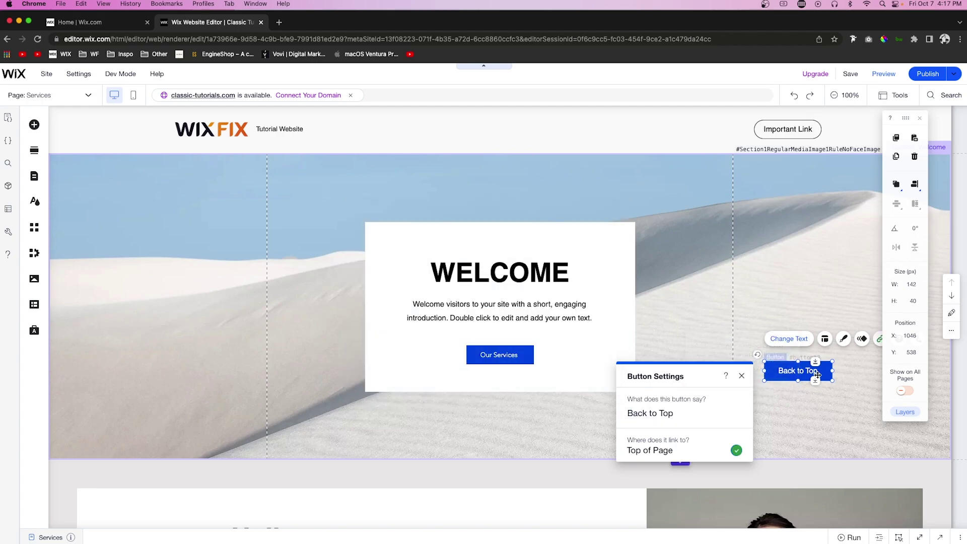
Preview the site to test the button, then return to the editor.
click(883, 74)
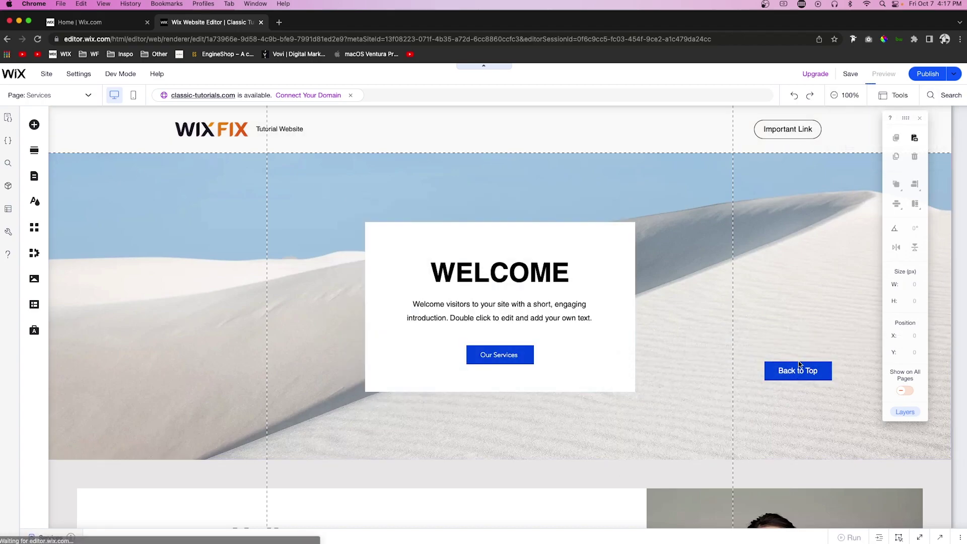
scroll(819, 298, down, 5)
scroll(818, 298, down, 5)
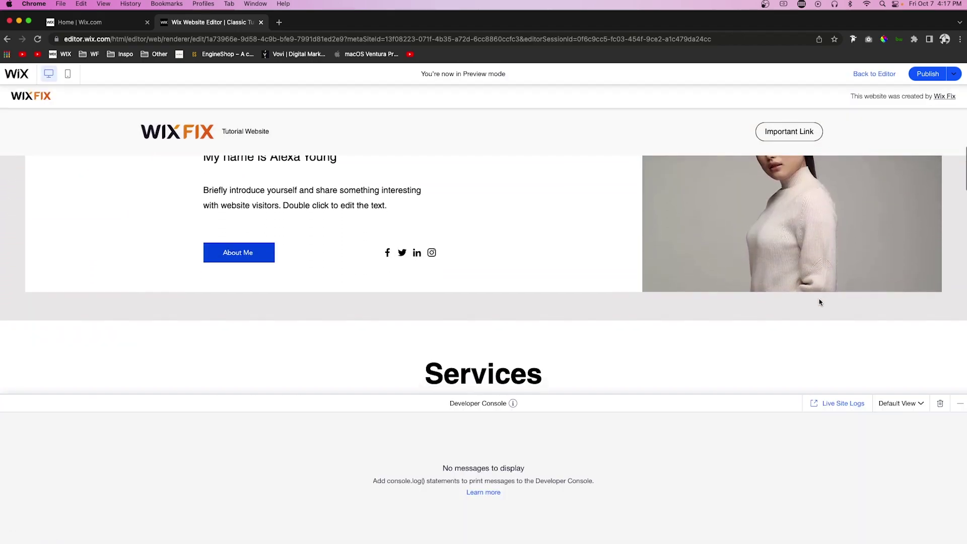
click(961, 404)
scroll(840, 295, up, 5)
scroll(839, 295, up, 5)
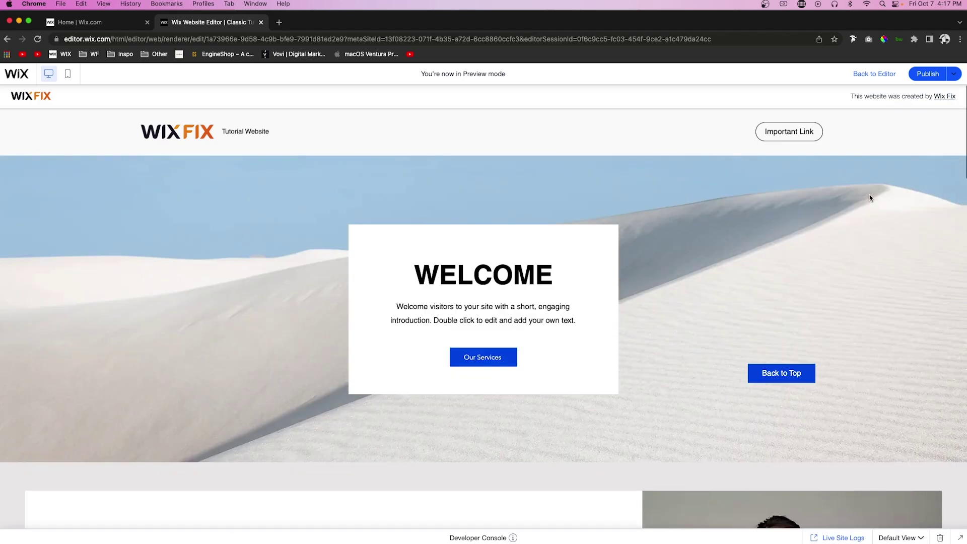
key(Escape)
Pin the Back to Top button to the screen at the bottom-right corner.
click(802, 370)
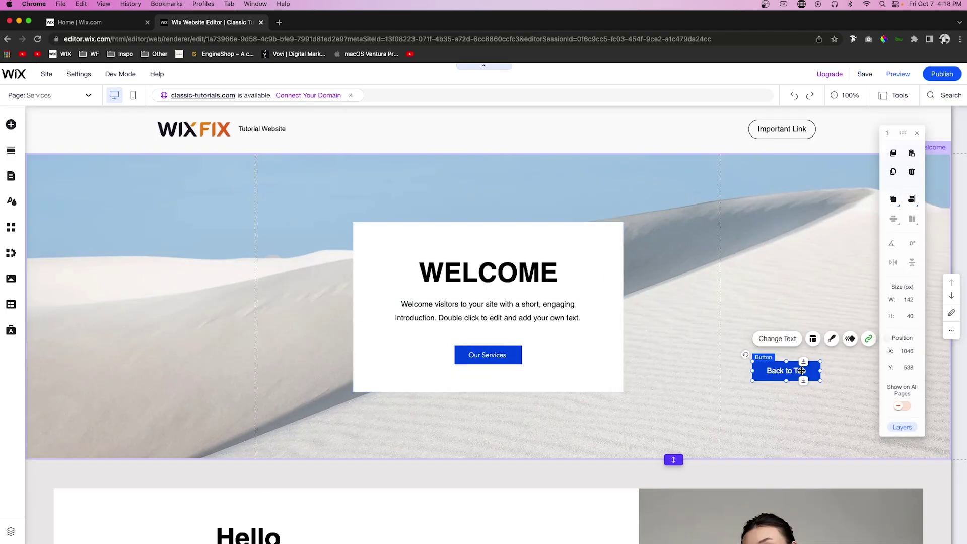
right_click(775, 371)
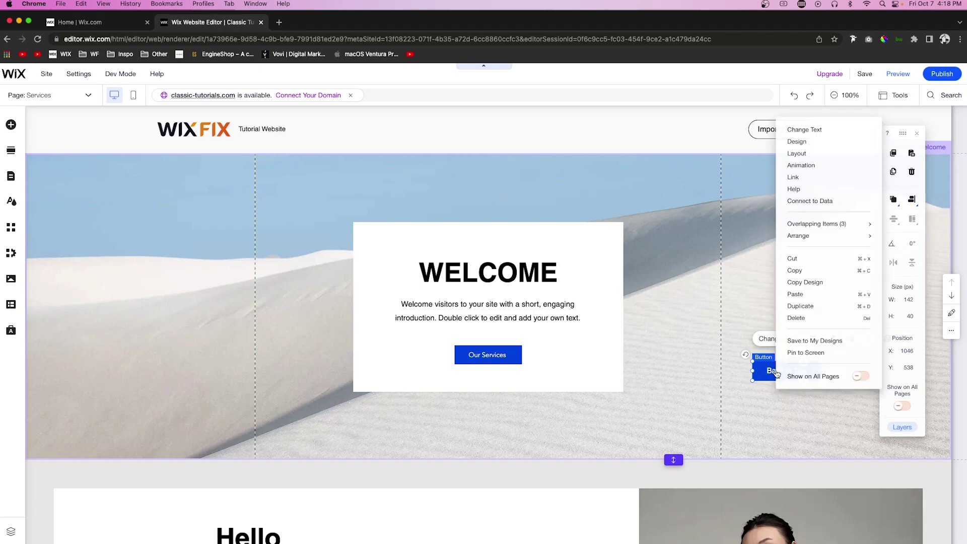
click(805, 353)
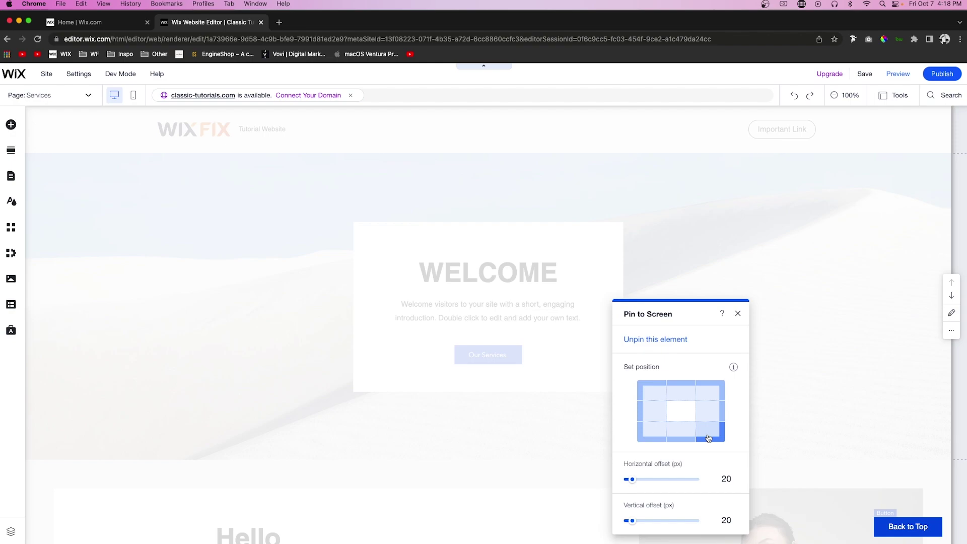
click(711, 438)
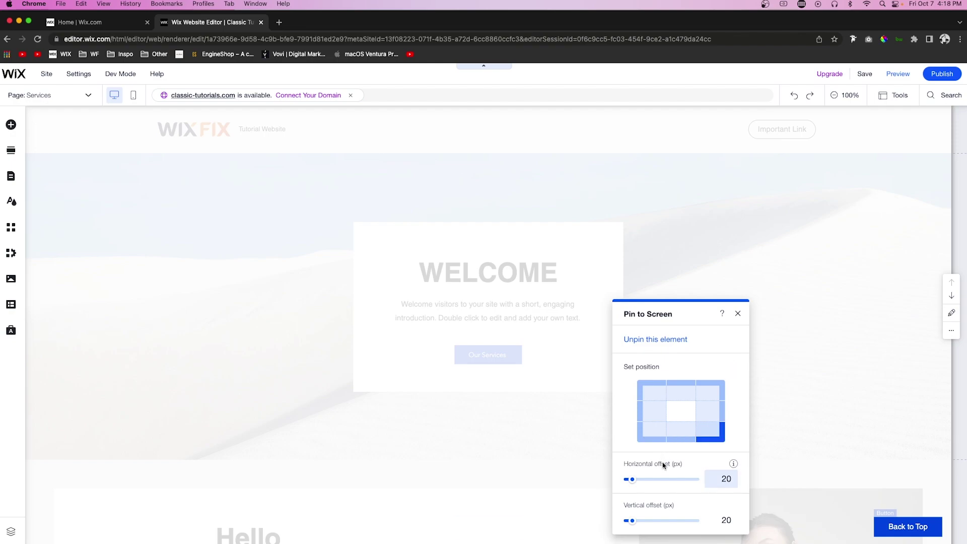
Set the pin offsets to 21 px horizontal and 19 px vertical, then close the panel.
mouse_move(628, 480)
mouse_down()
mouse_move(675, 480)
mouse_move(612, 482)
mouse_move(633, 481)
mouse_up()
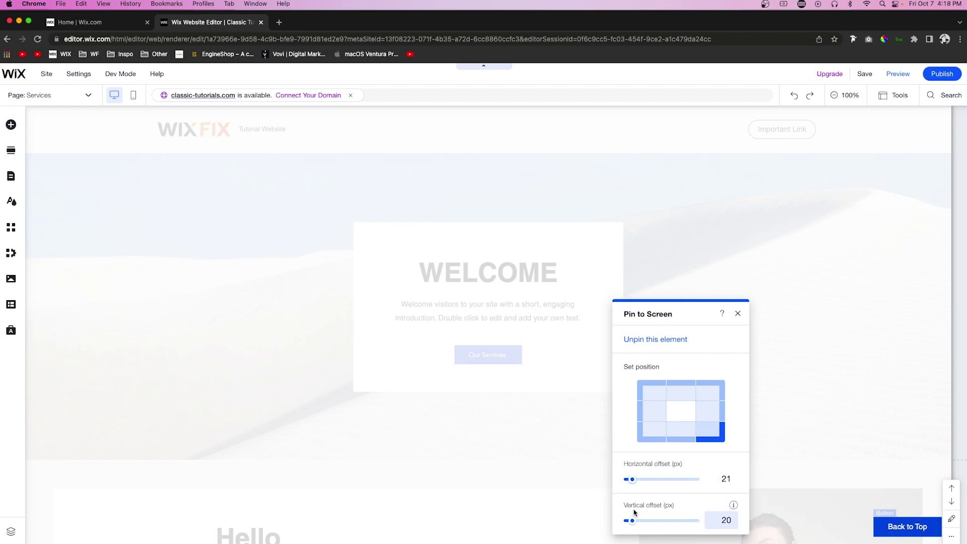
mouse_move(633, 521)
mouse_down()
mouse_move(682, 519)
mouse_move(632, 518)
mouse_up()
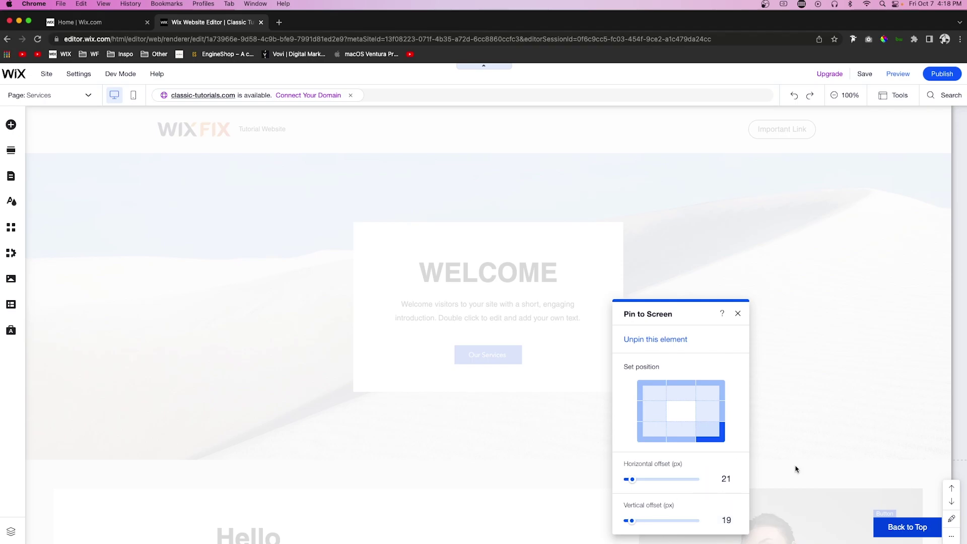
click(737, 315)
click(899, 94)
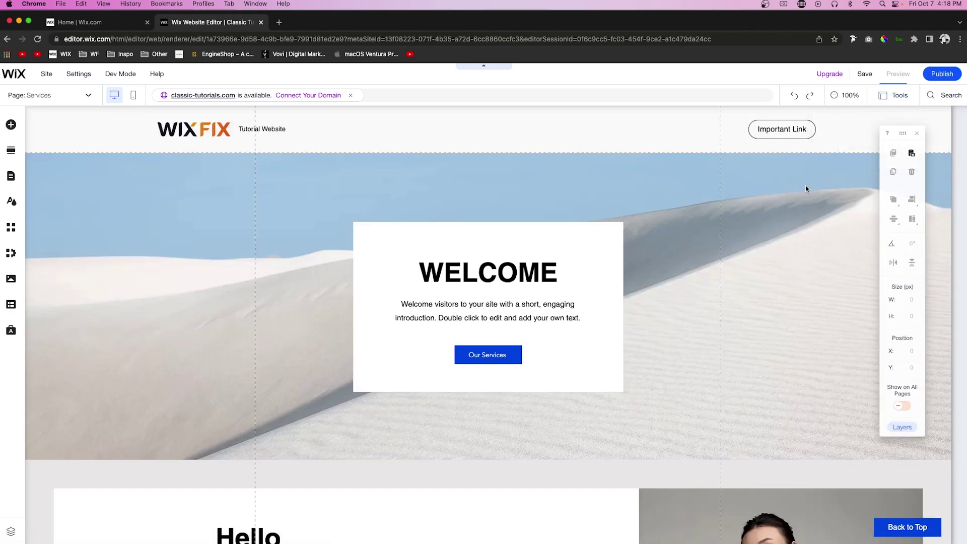
key(ctrl+p)
scroll(781, 332, down, 5)
scroll(781, 332, down, 5)
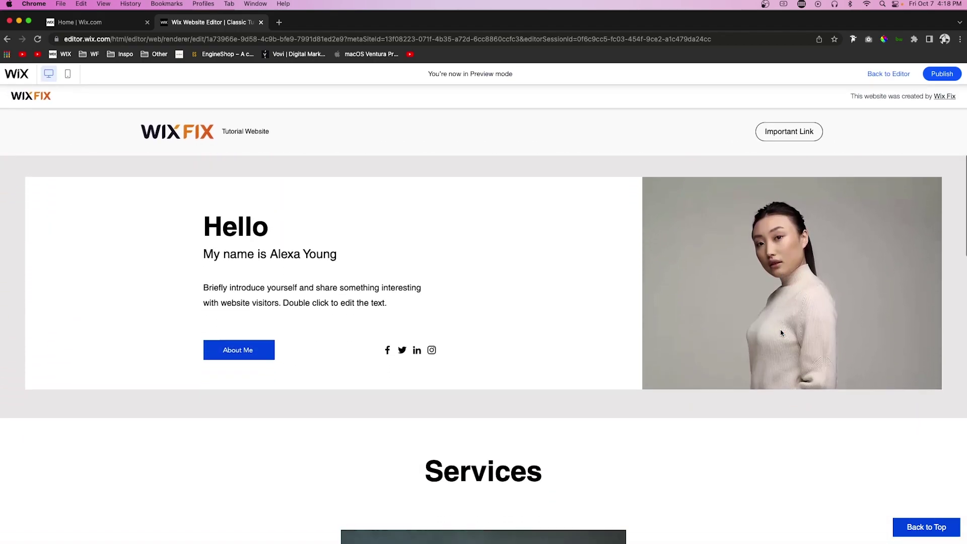
scroll(781, 333, down, 5)
scroll(782, 332, down, 5)
scroll(782, 332, down, 5)
scroll(781, 333, down, 1)
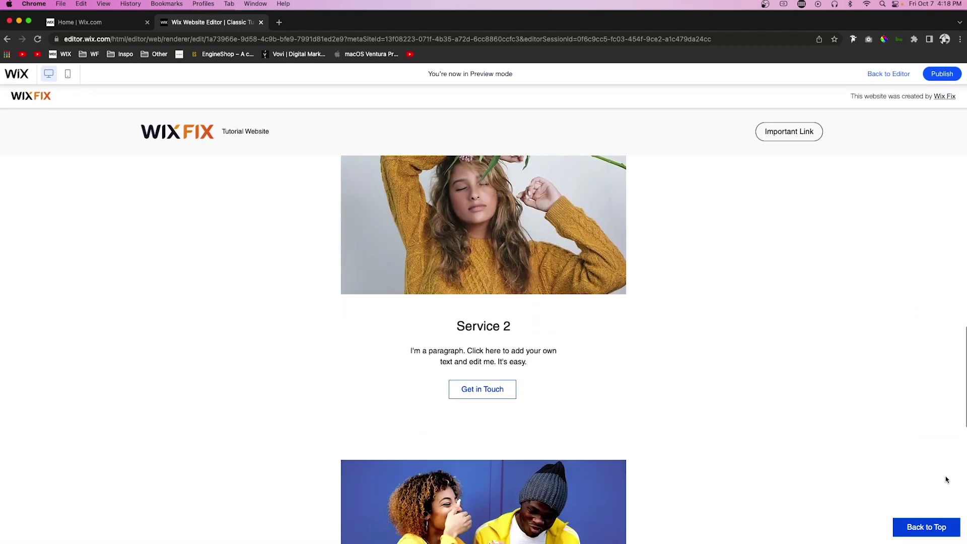
click(926, 526)
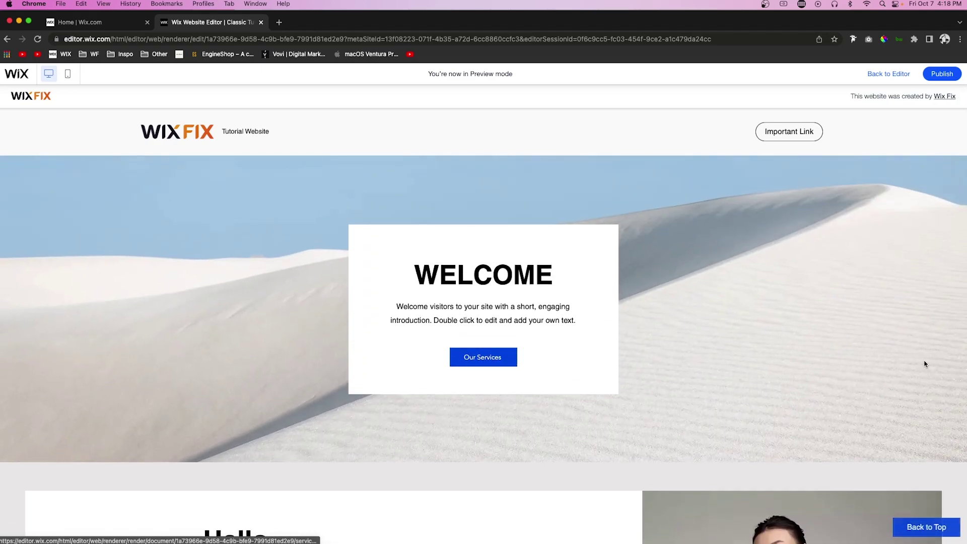
click(888, 73)
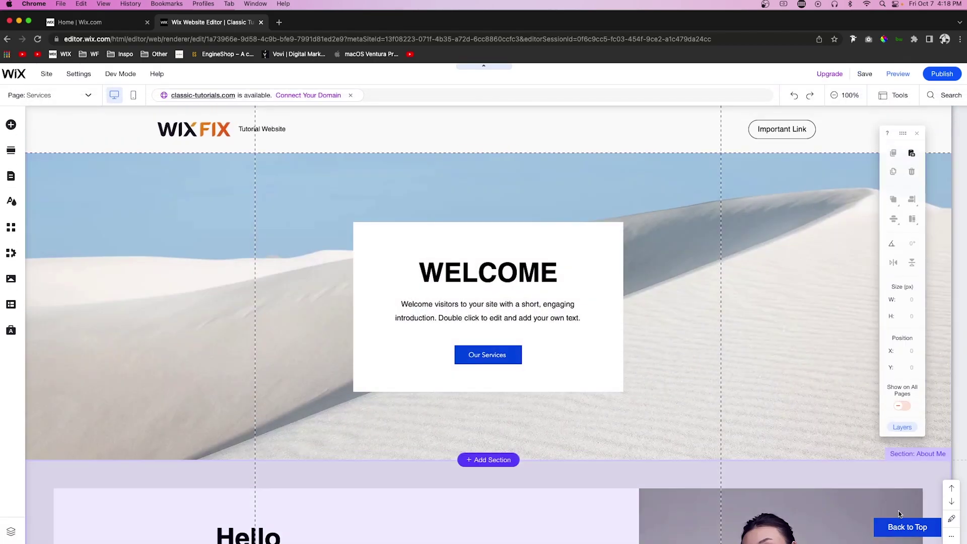
Switch on Show on All Pages for the pinned Back to Top button.
click(901, 528)
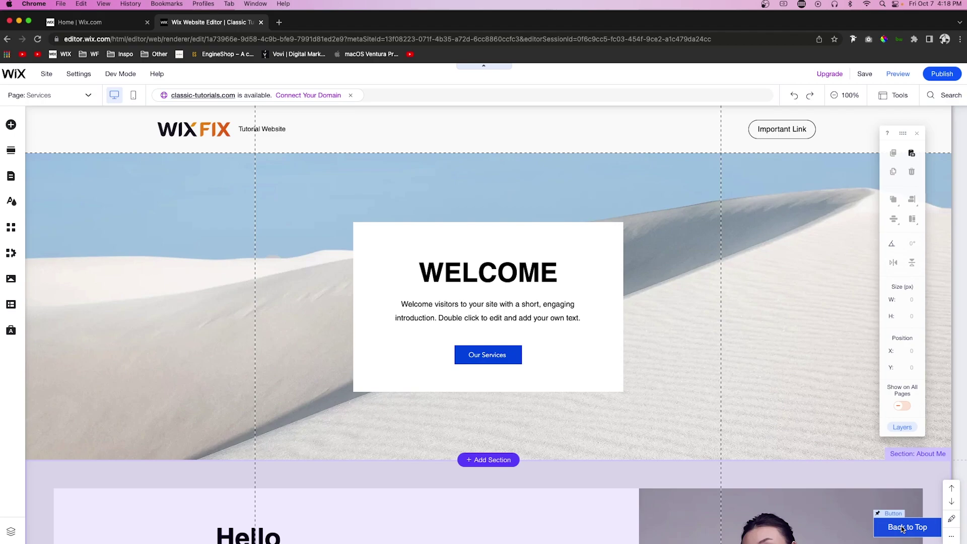
right_click(901, 527)
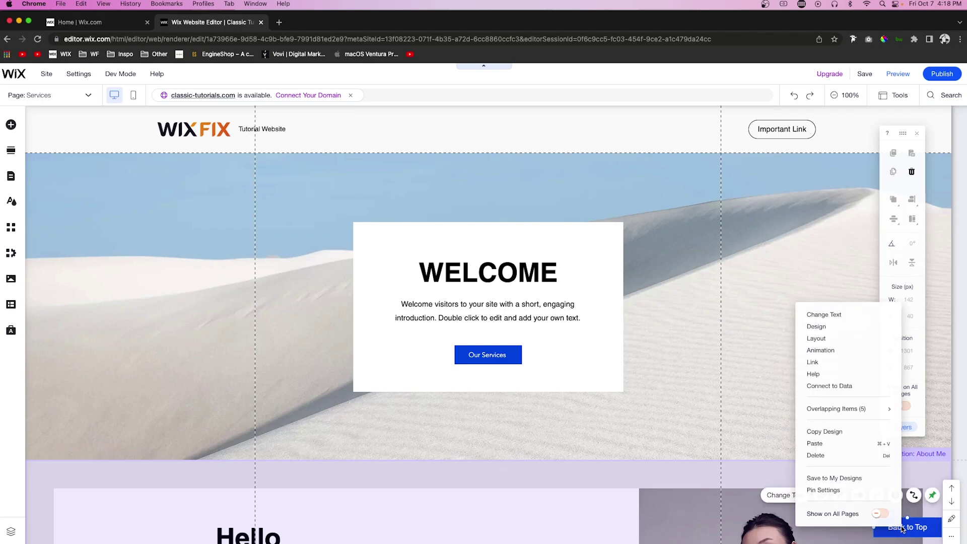
click(877, 514)
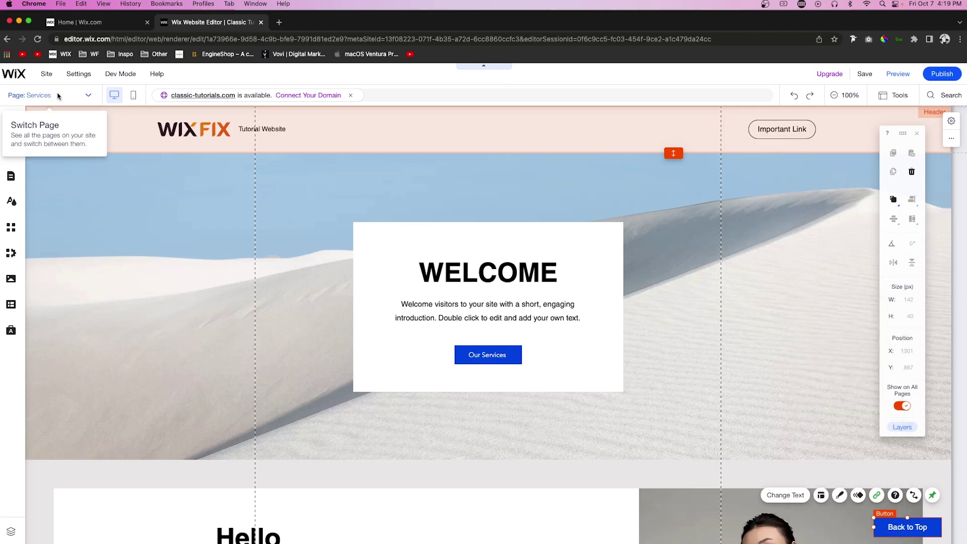
Switch to the HOME page, preview it, and test the Back to Top button before resuming editing.
click(58, 95)
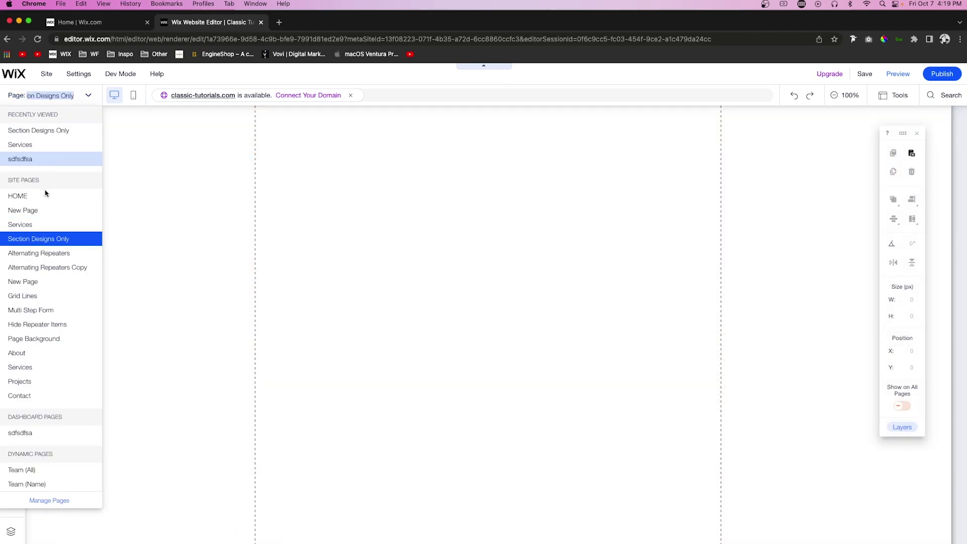
click(35, 198)
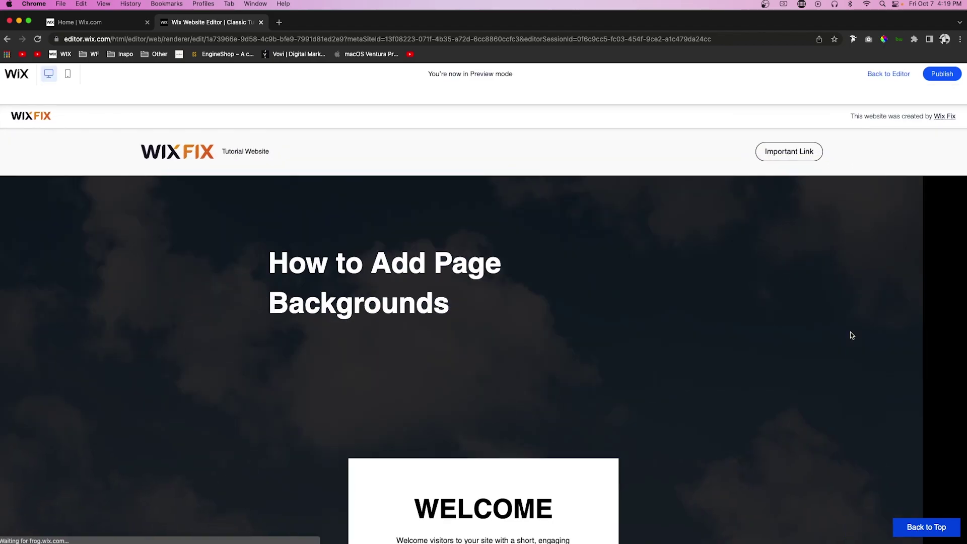
scroll(916, 448, down, 5)
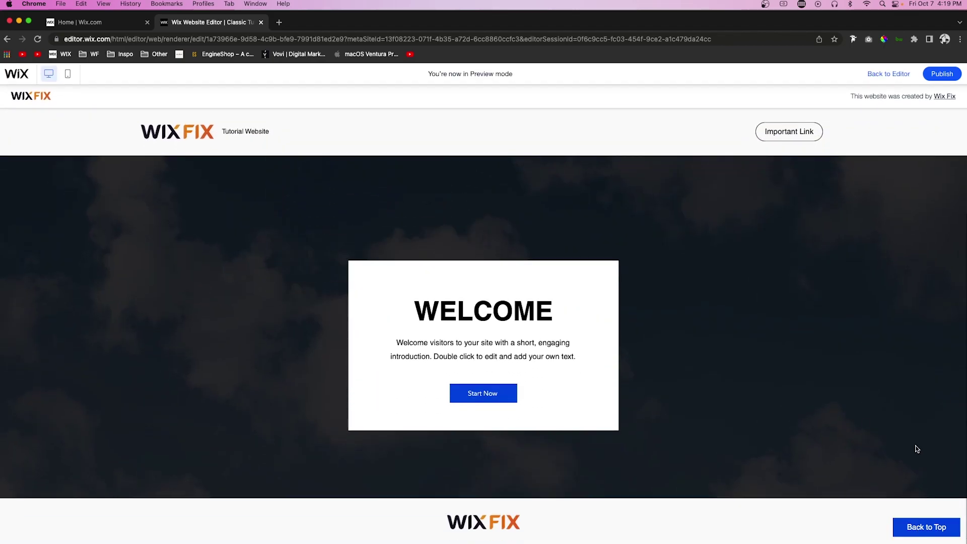
click(926, 527)
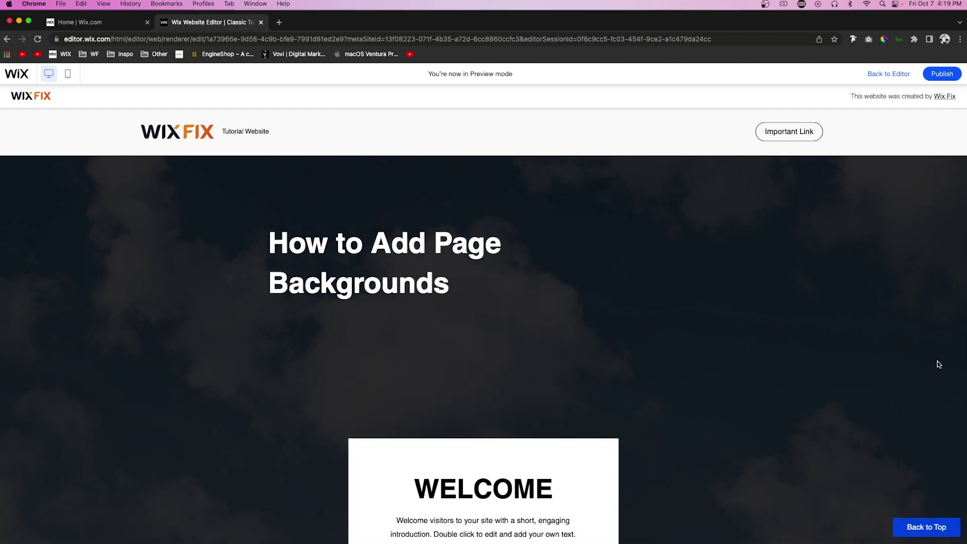
key(super+shift+p)
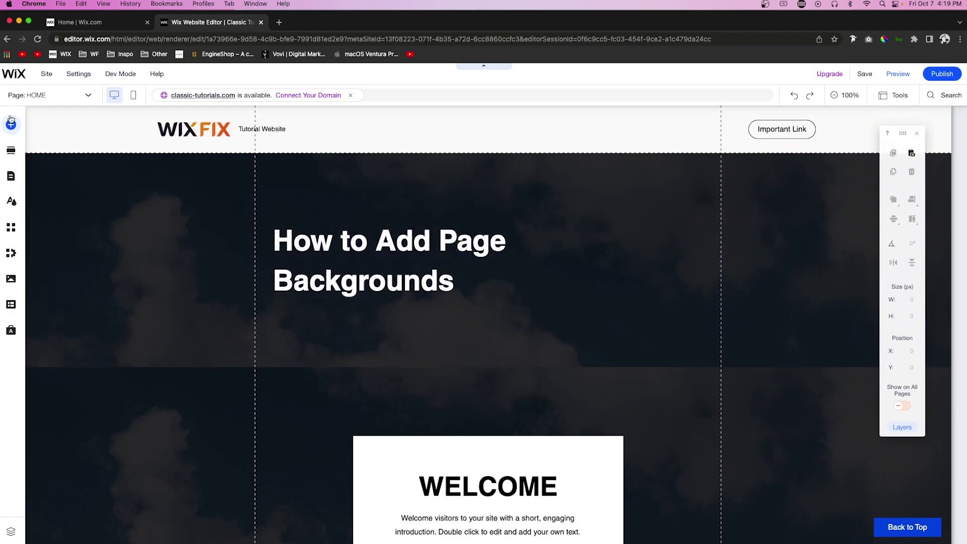
Add the round up-arrow button from Text & Icon Buttons to the right of the home hero.
click(11, 125)
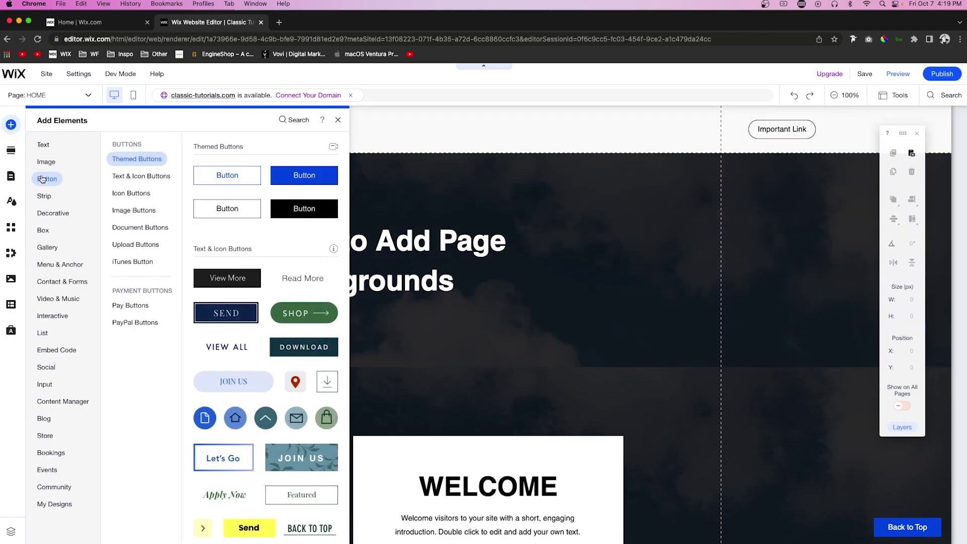
scroll(290, 245, down, 1)
scroll(290, 244, down, 3)
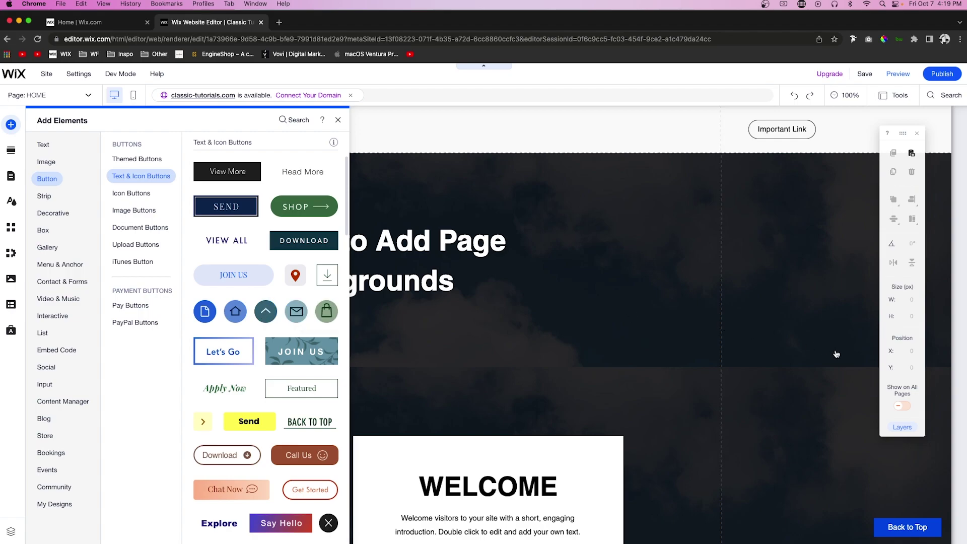
drag(265, 310, 767, 353)
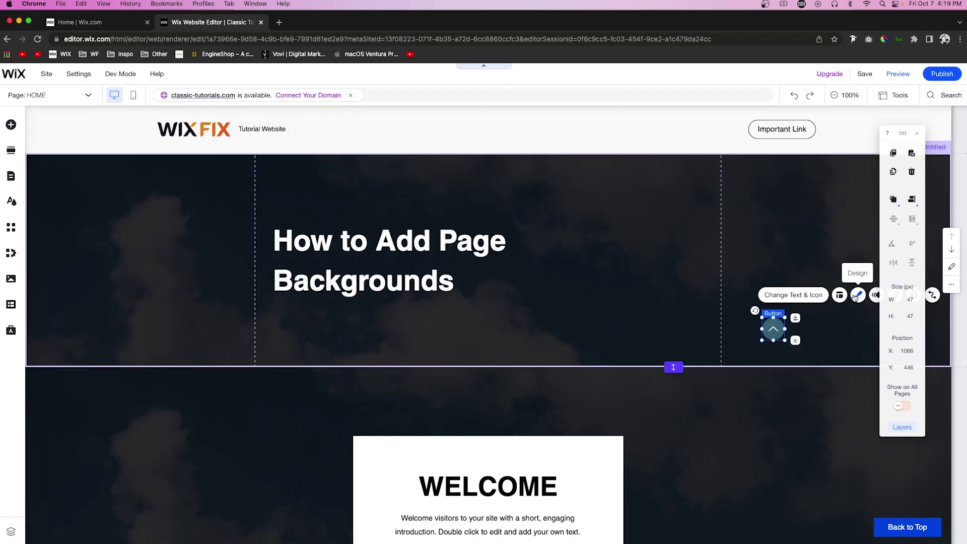
Customize the round button's design, enabling text & icon and showing the 25 px Icon settings.
click(856, 295)
mouse_move(678, 250)
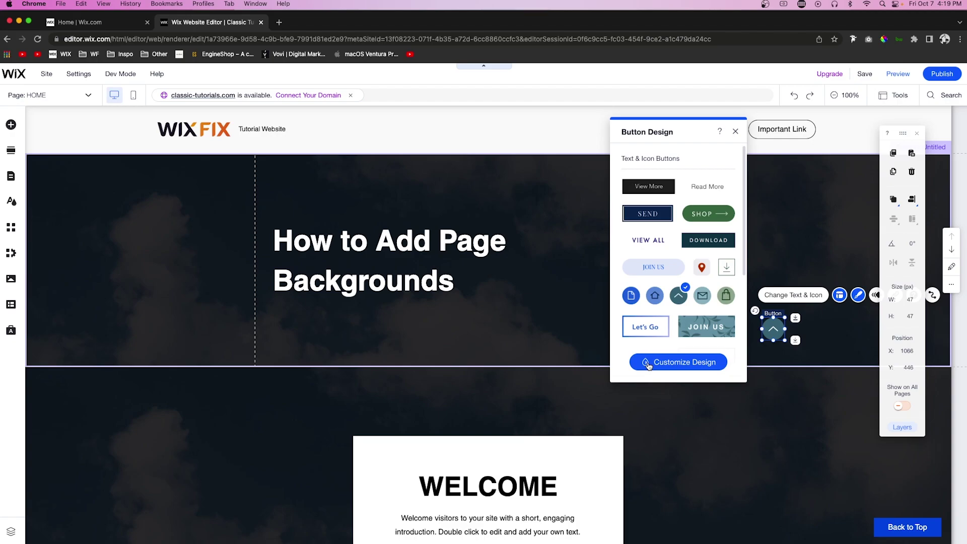
click(647, 364)
click(793, 295)
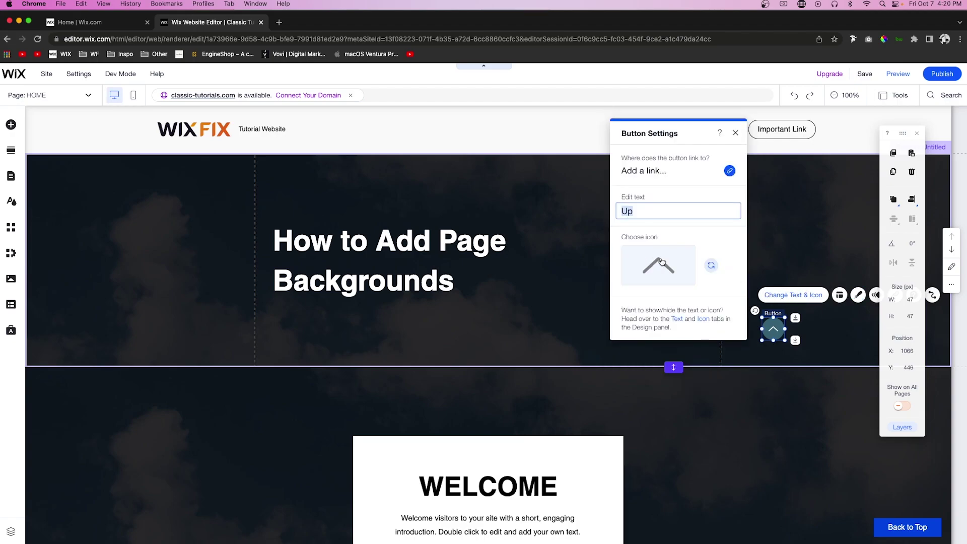
click(858, 296)
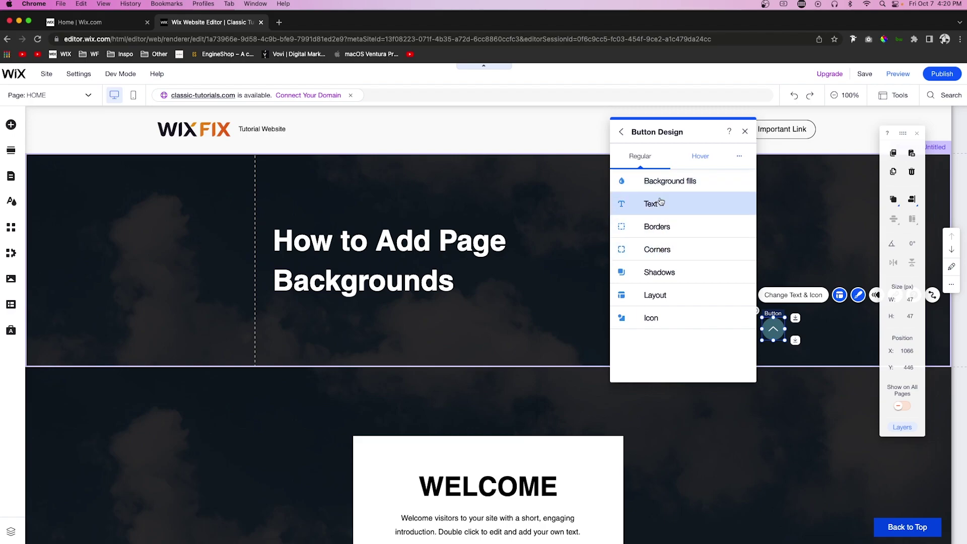
click(652, 318)
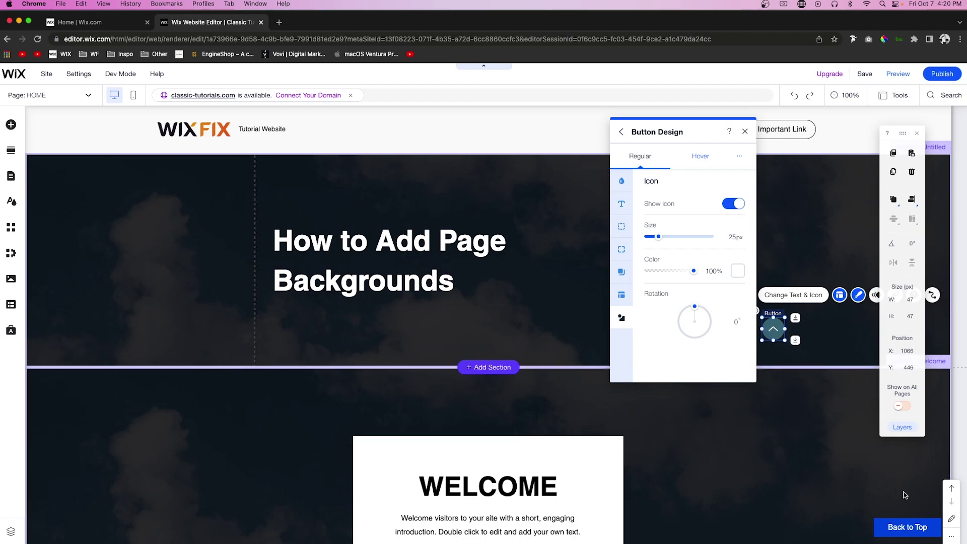
Pin the round up-arrow button to the bottom-right of the screen.
right_click(772, 327)
click(801, 353)
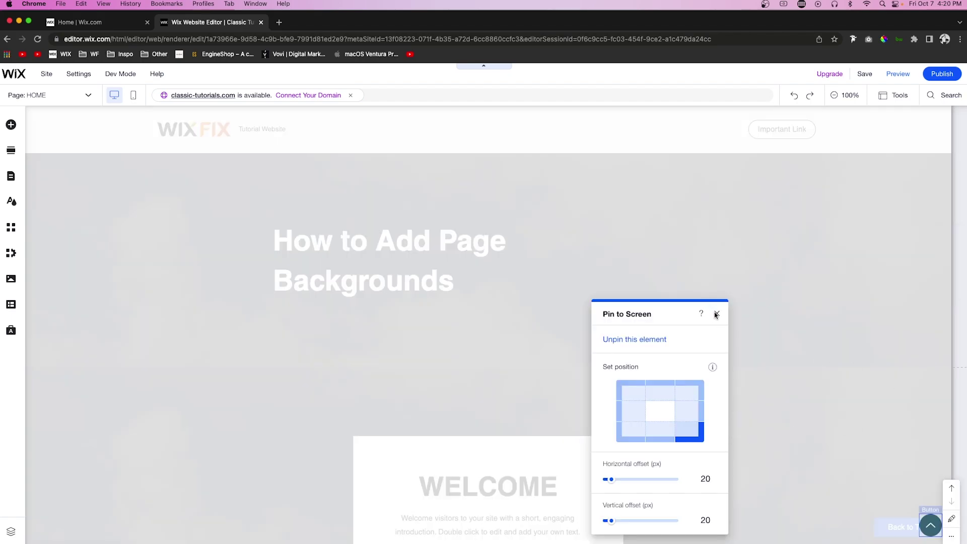
click(715, 314)
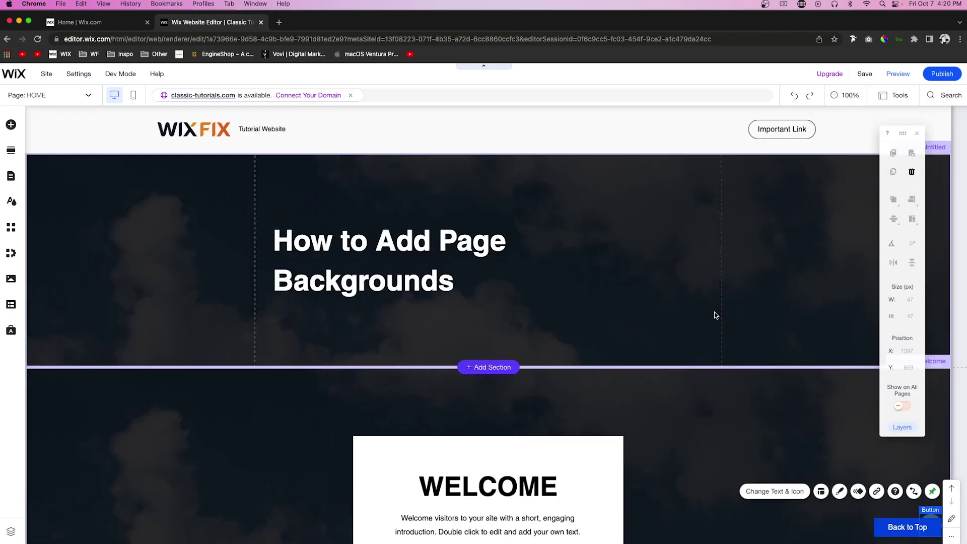
Reselect the round up-arrow button and turn on Show on All Pages.
click(904, 527)
click(903, 529)
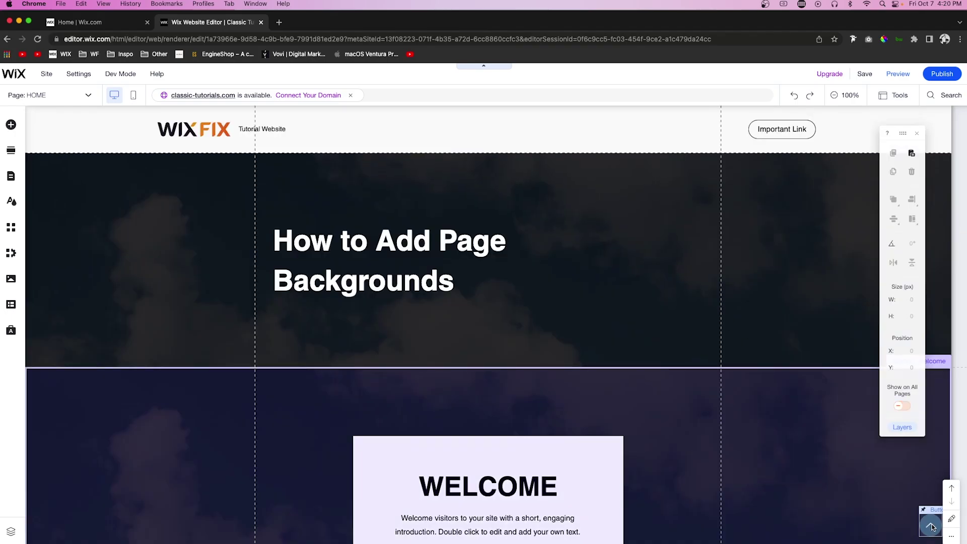
click(929, 523)
right_click(929, 522)
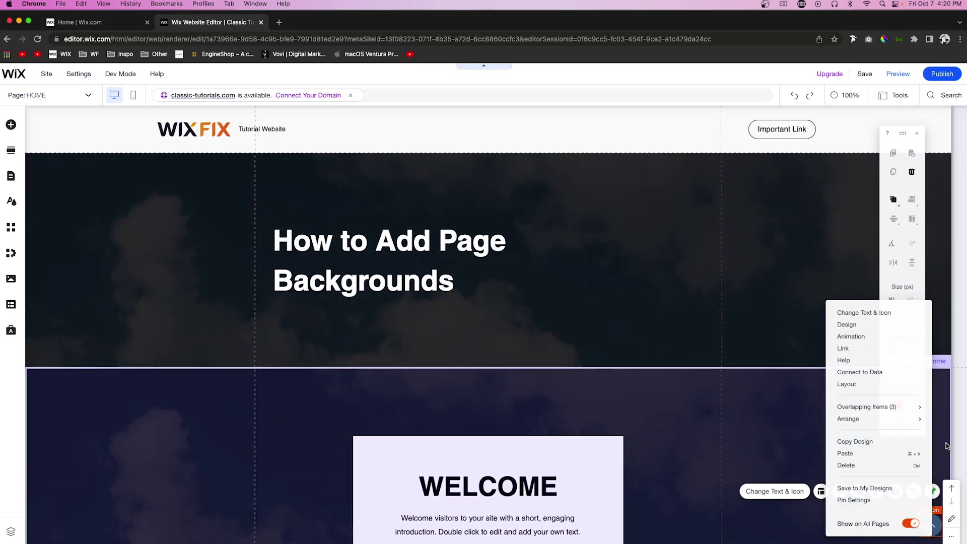
click(946, 446)
click(928, 523)
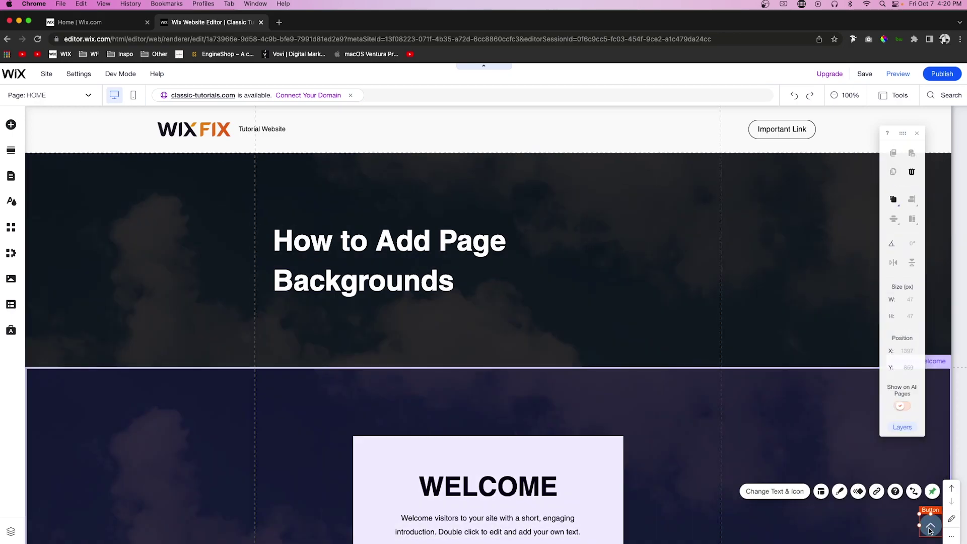
Set the round button's link destination to Top of page.
click(800, 493)
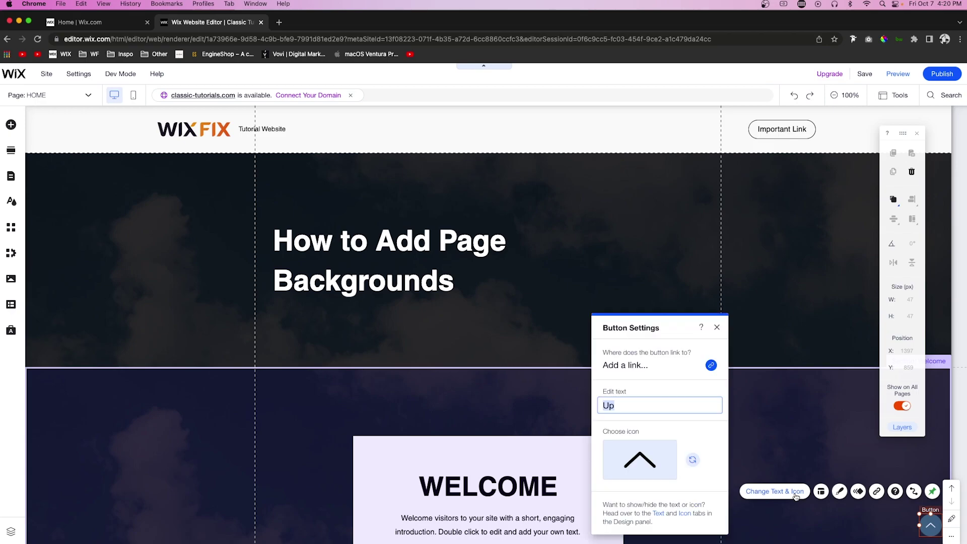
click(633, 366)
click(634, 365)
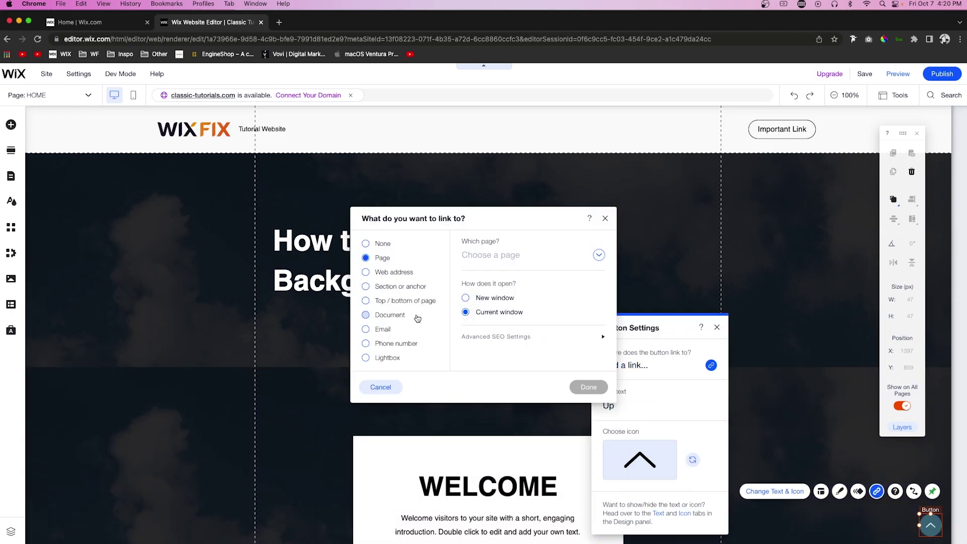
click(397, 301)
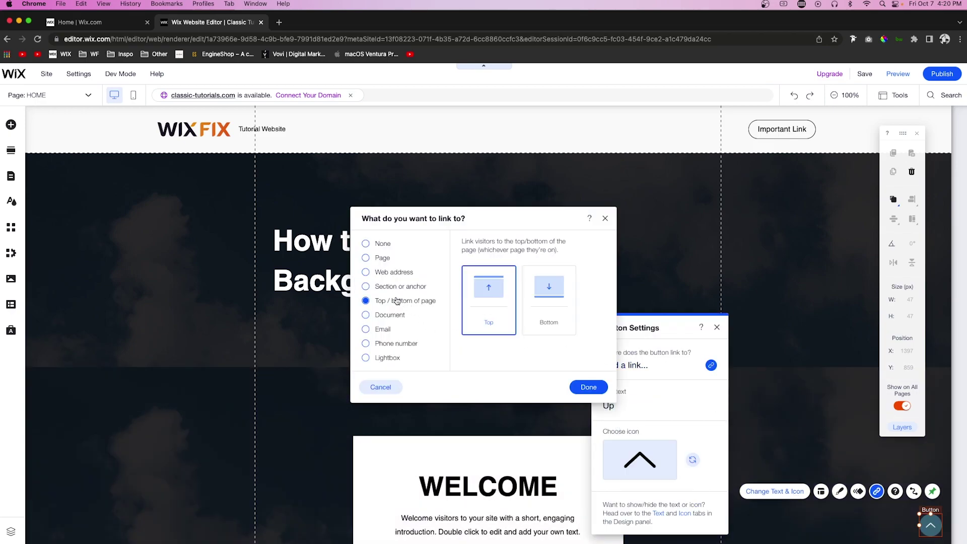
click(588, 387)
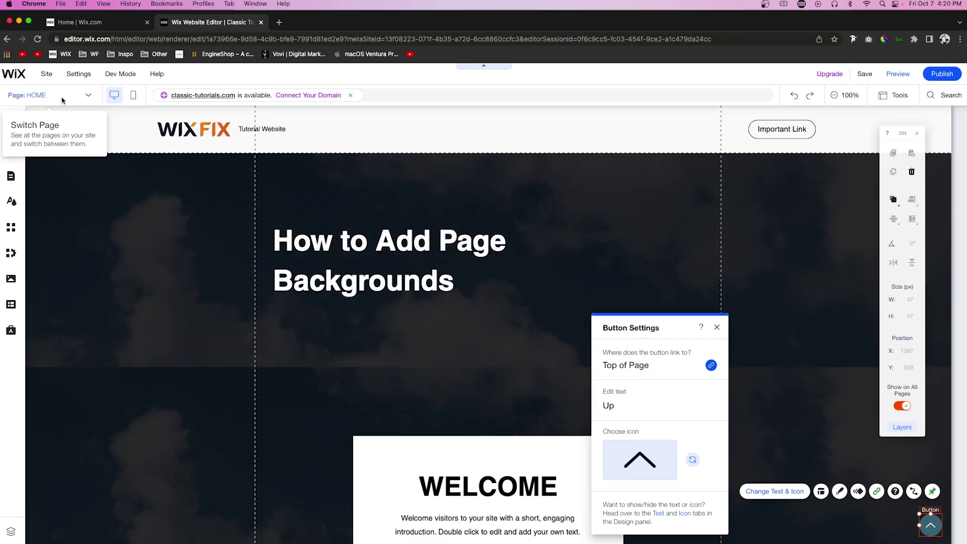
Open the Services page, preview it to test the round button, then switch to mobile editing.
click(49, 95)
click(52, 158)
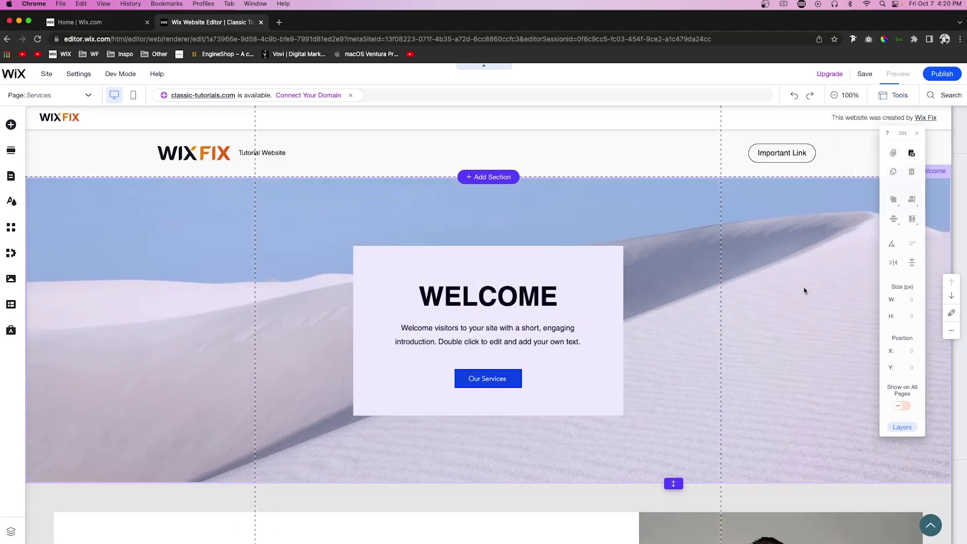
scroll(804, 291, down, 5)
scroll(805, 291, down, 5)
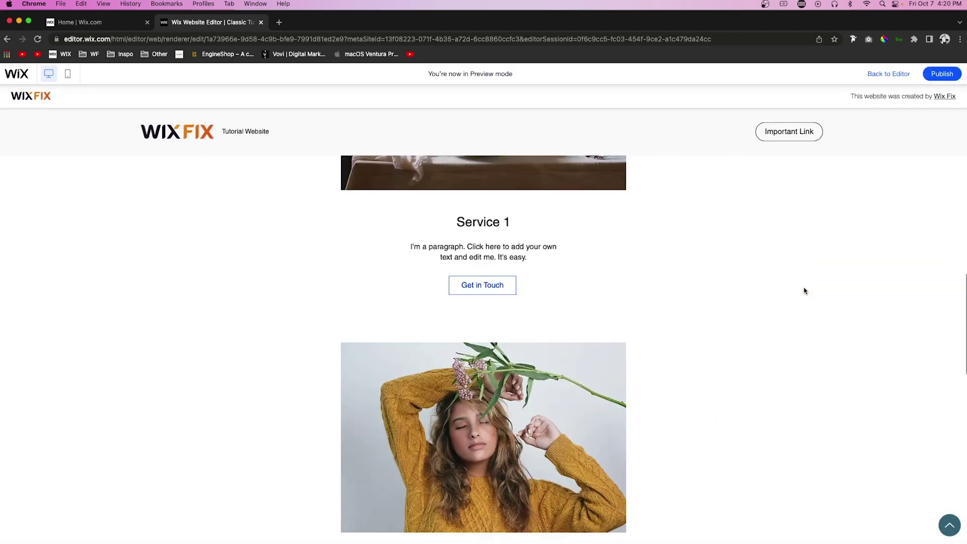
scroll(804, 291, down, 5)
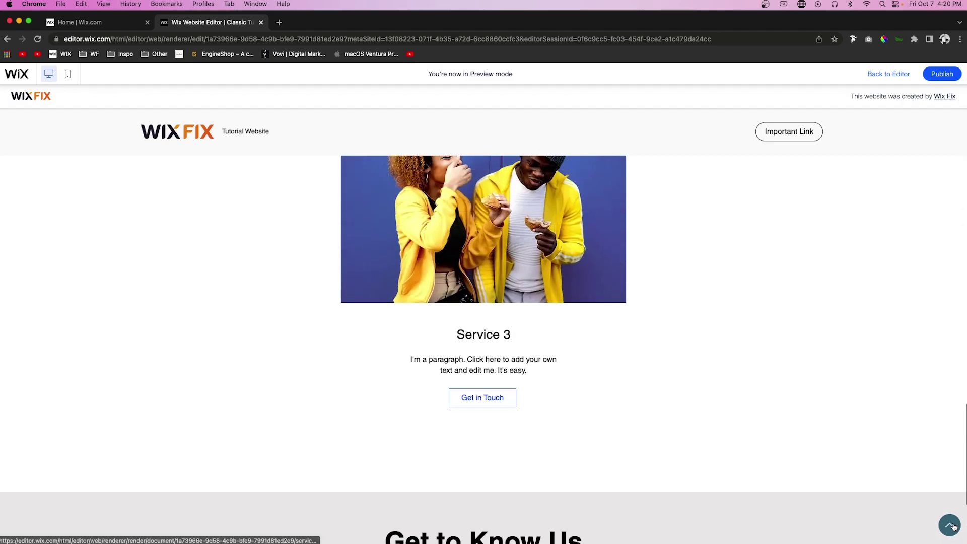
click(949, 525)
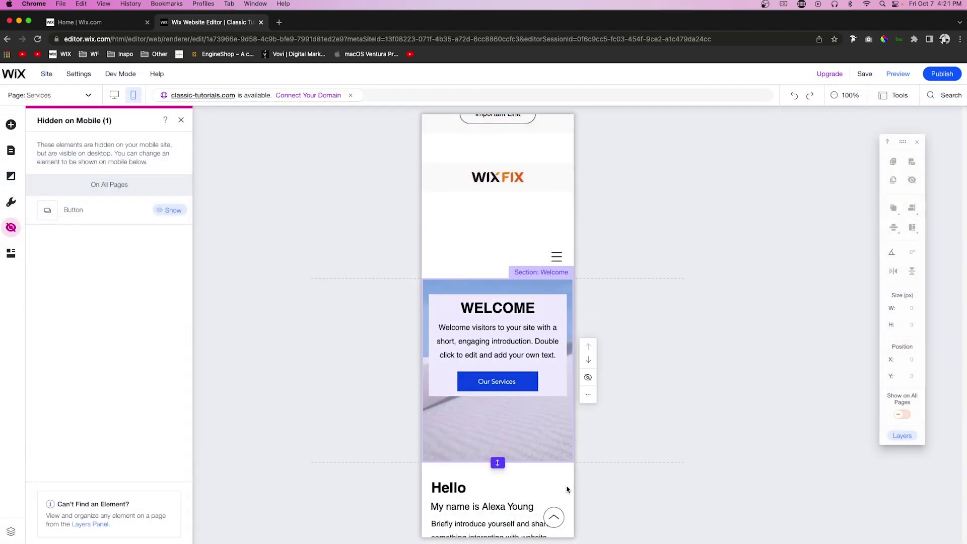
click(553, 519)
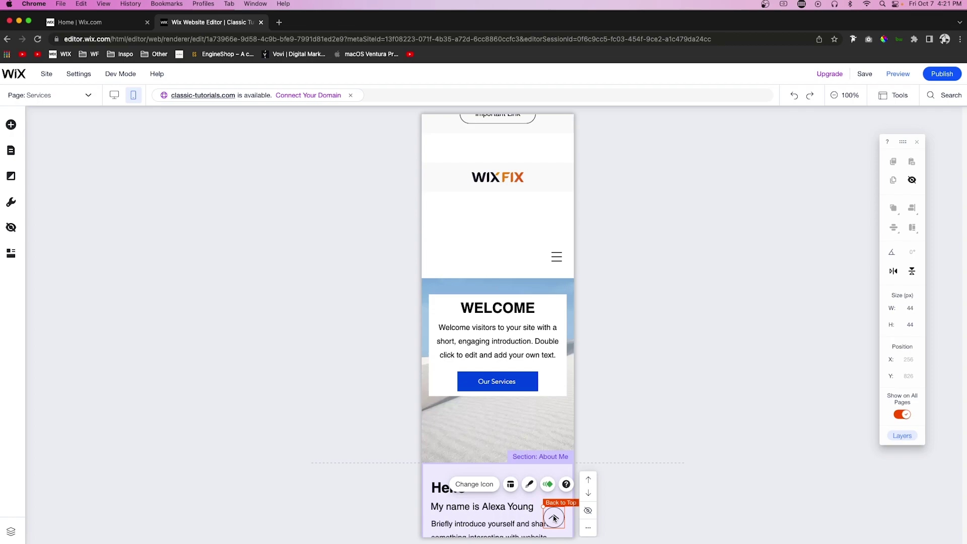
Show the fill colour design options for the round up-arrow button in the mobile layout.
click(529, 483)
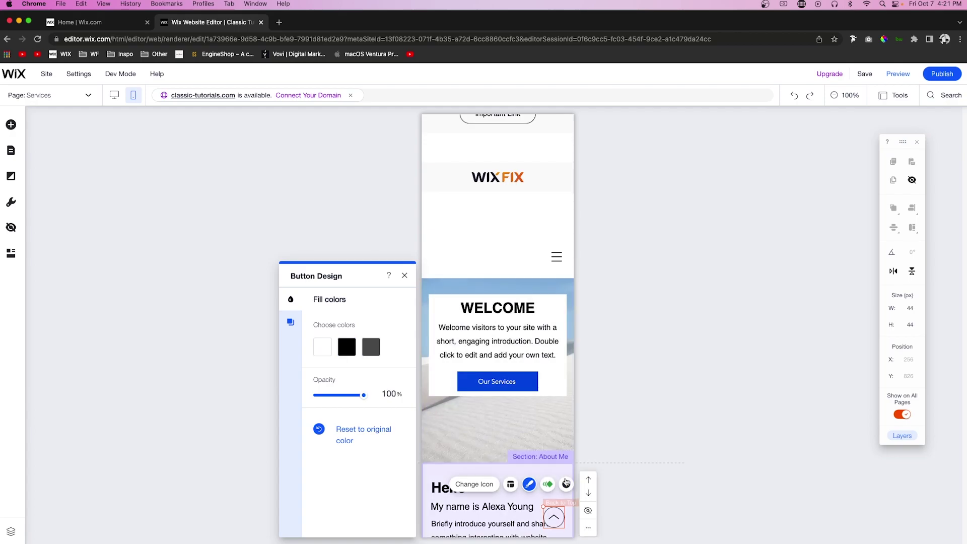
scroll(497, 340, up, 5)
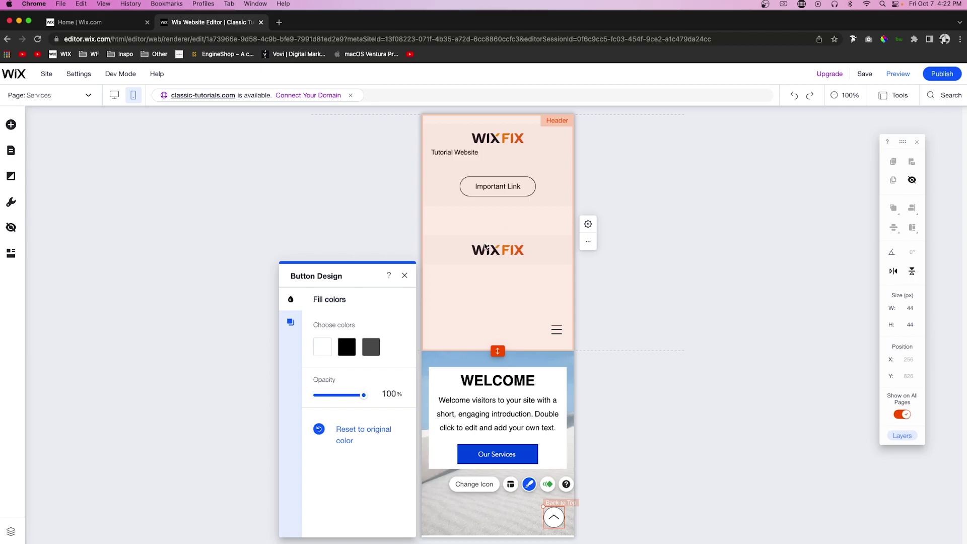
scroll(476, 300, down, 8)
scroll(476, 301, down, 1)
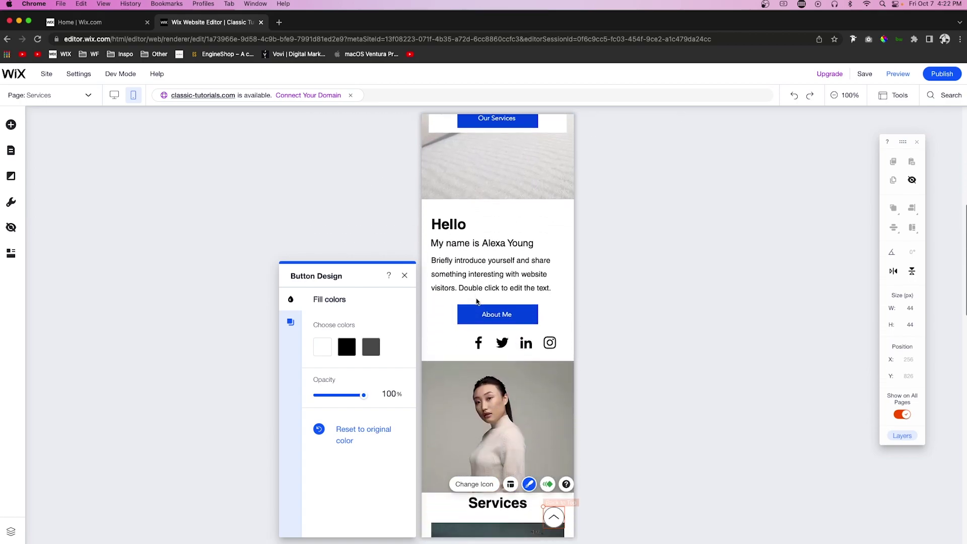
scroll(477, 300, down, 5)
scroll(476, 300, down, 3)
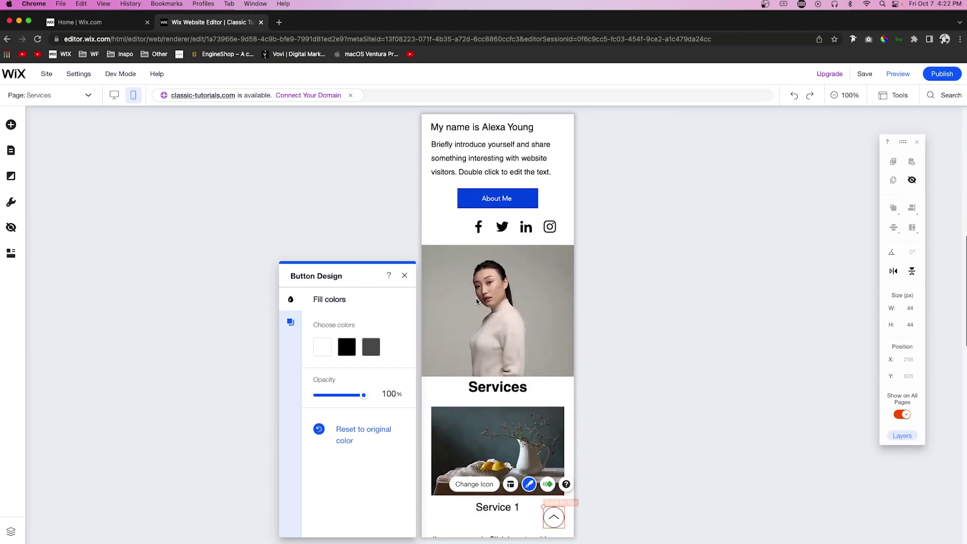